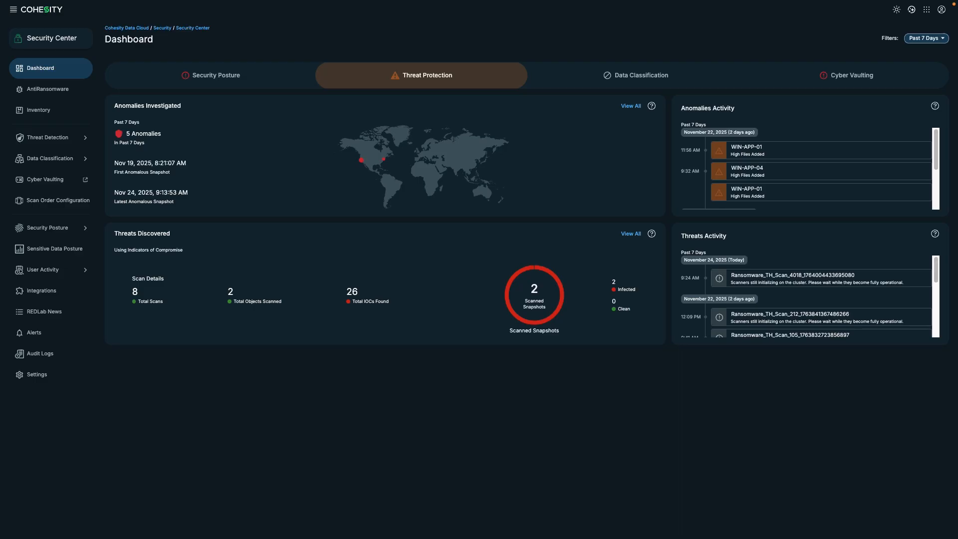
Step: Open the Threat Scans list under Threat Detection in the sidebar
{"action": "left_click", "coordinate": [72, 140]}
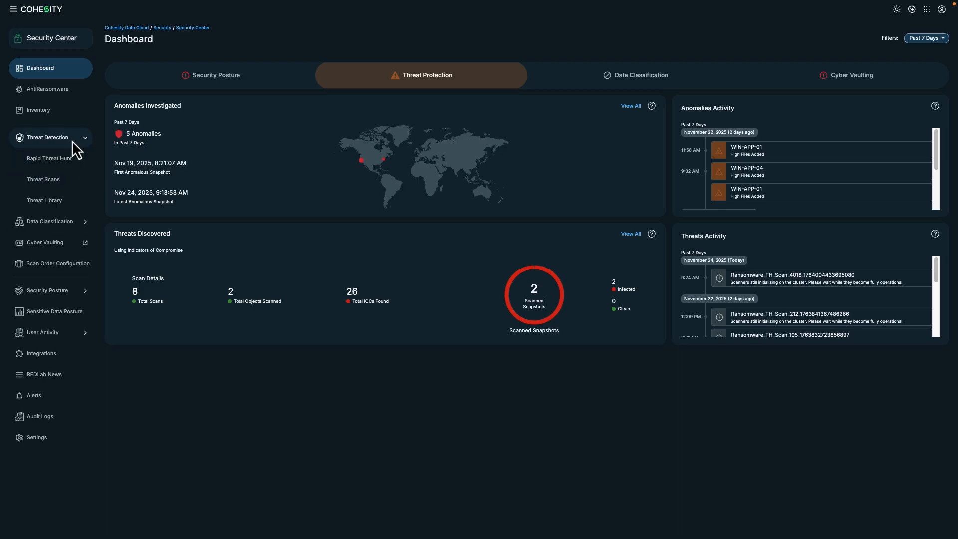
{"action": "left_click", "coordinate": [60, 184]}
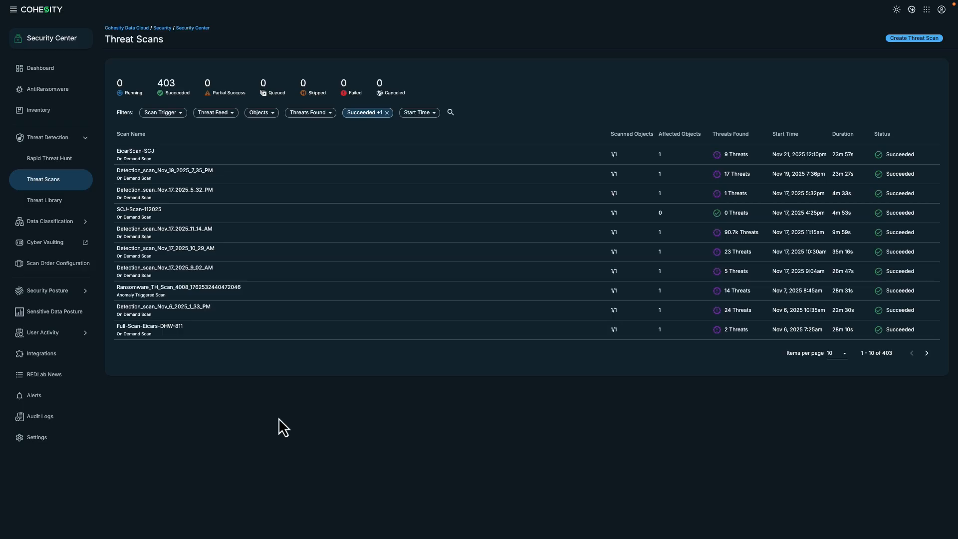
Step: Create a new threat scan targeting only DHW-Shell01, found by searching 'dhw'
{"action": "left_click", "coordinate": [916, 39]}
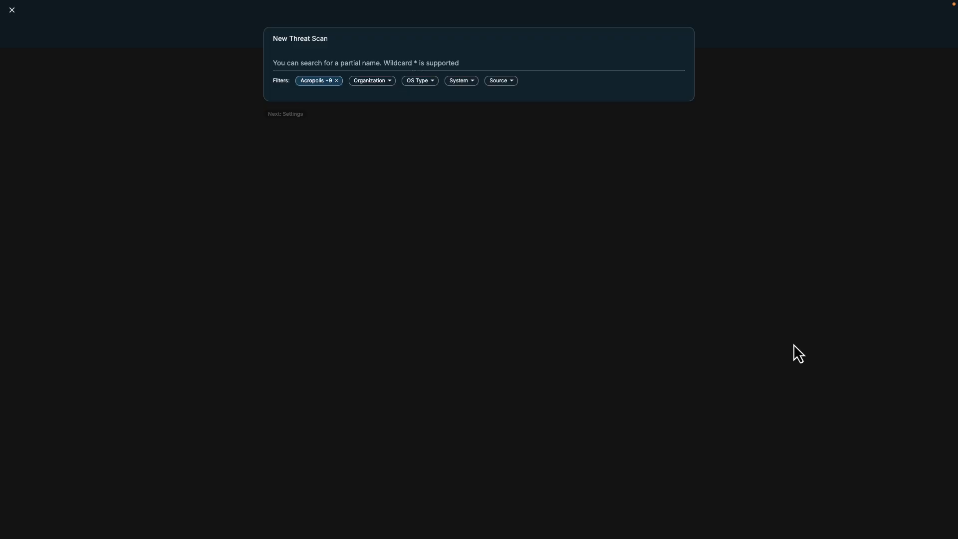
{"action": "type", "text": "dhw"}
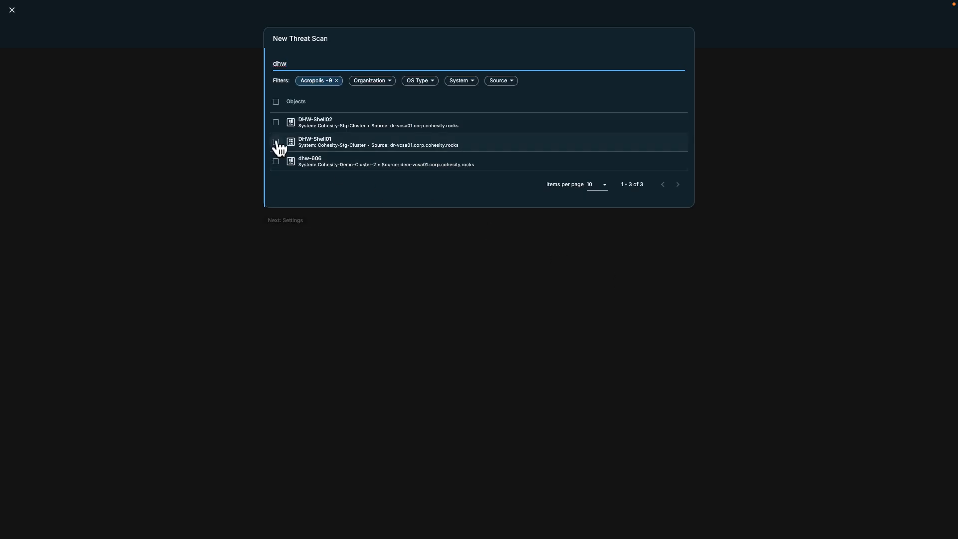
{"action": "left_click", "coordinate": [276, 142]}
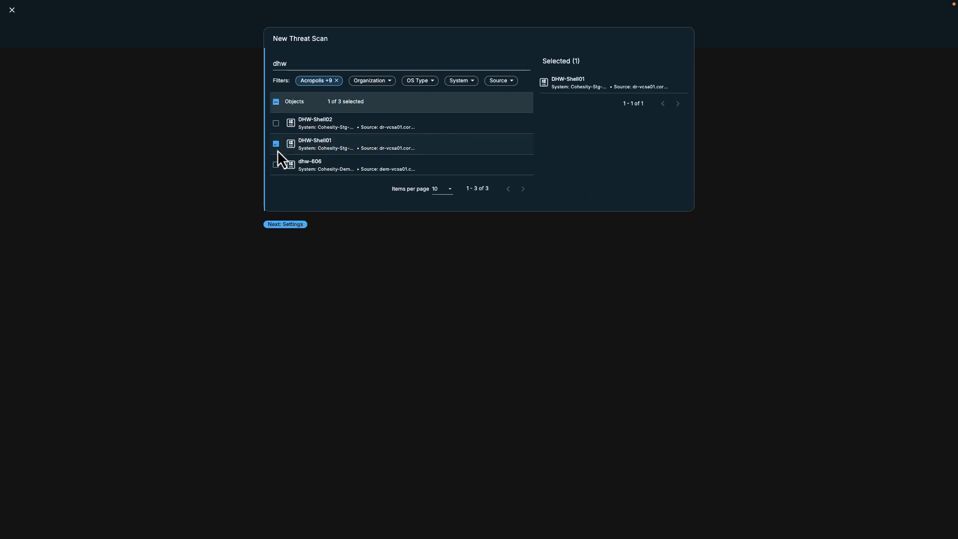
{"action": "left_click", "coordinate": [292, 225]}
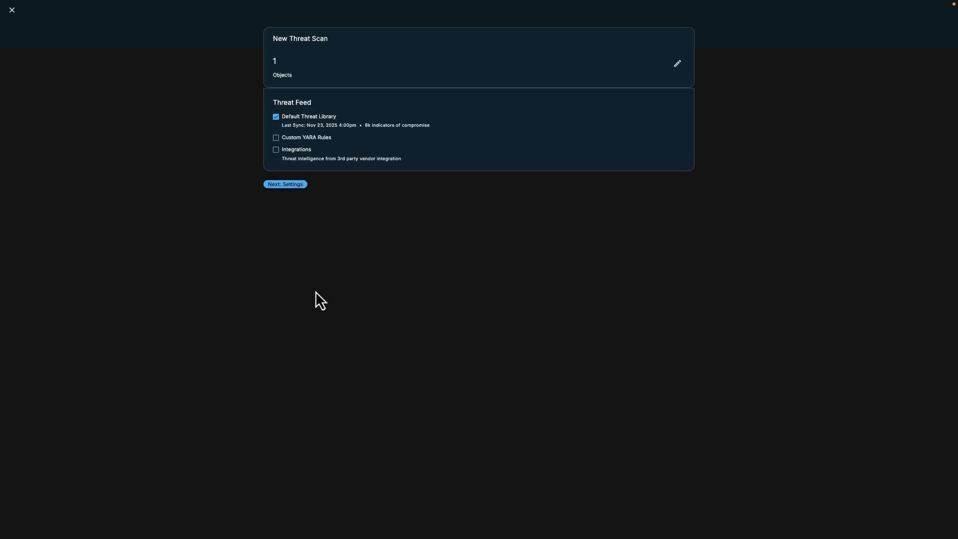
Step: Add the Akira custom YARA rule as a threat feed
{"action": "left_click", "coordinate": [276, 140]}
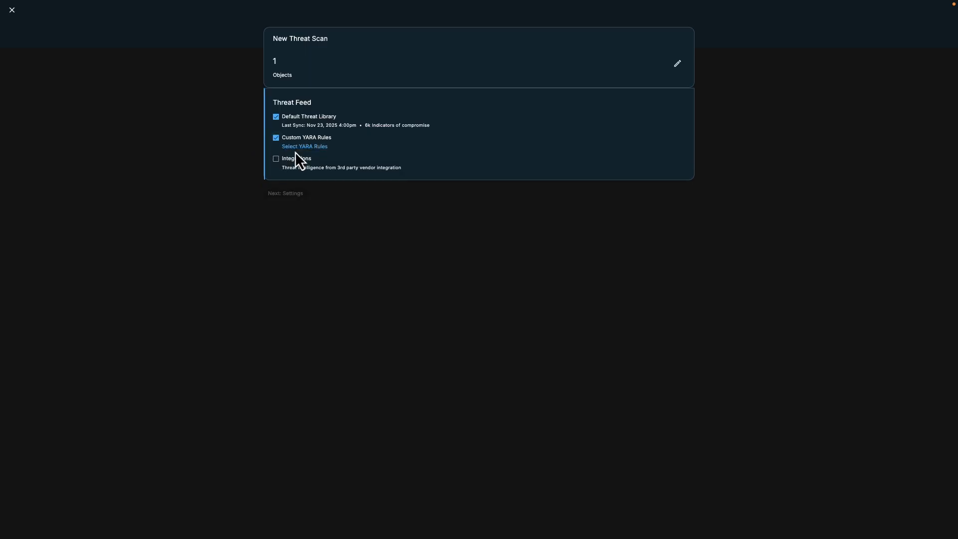
{"action": "left_click", "coordinate": [295, 148]}
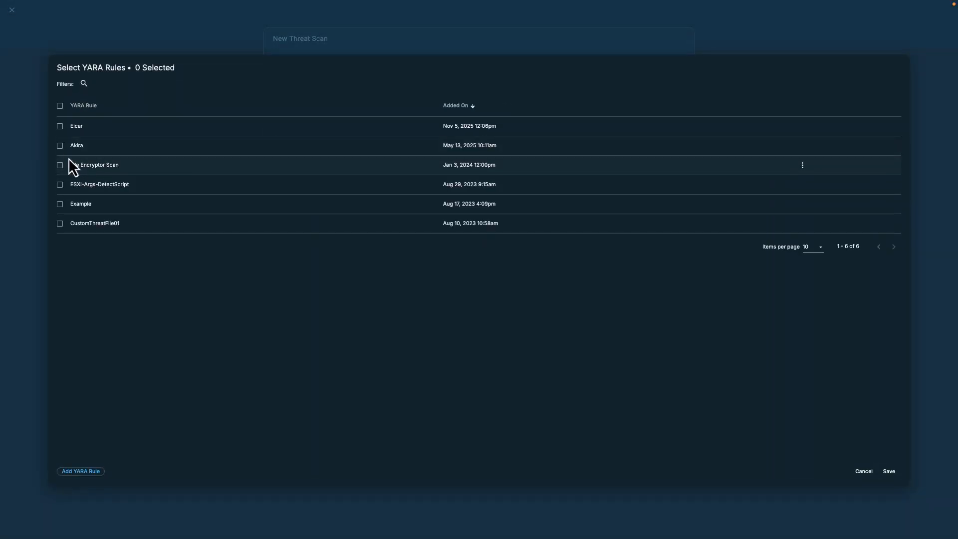
{"action": "left_click", "coordinate": [61, 147]}
{"action": "left_click", "coordinate": [891, 473]}
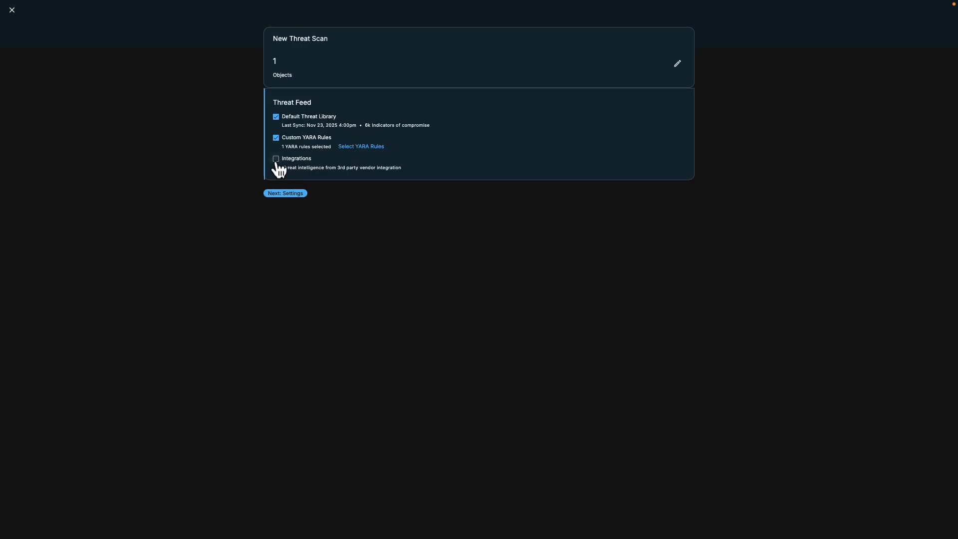
Step: Add CrowdStrike Falcon Intelligence as an integration threat feed
{"action": "left_click", "coordinate": [274, 161]}
{"action": "left_click", "coordinate": [287, 191]}
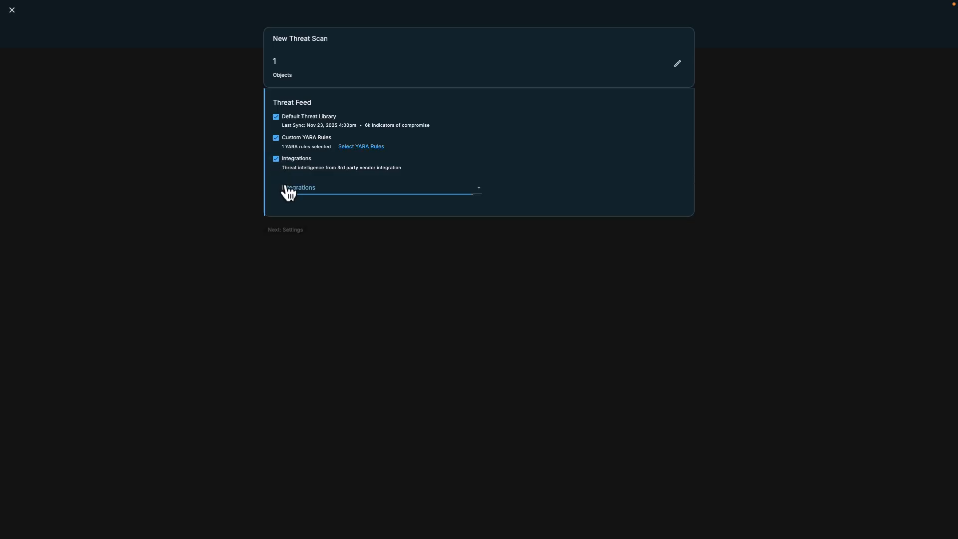
{"action": "left_click", "coordinate": [290, 197]}
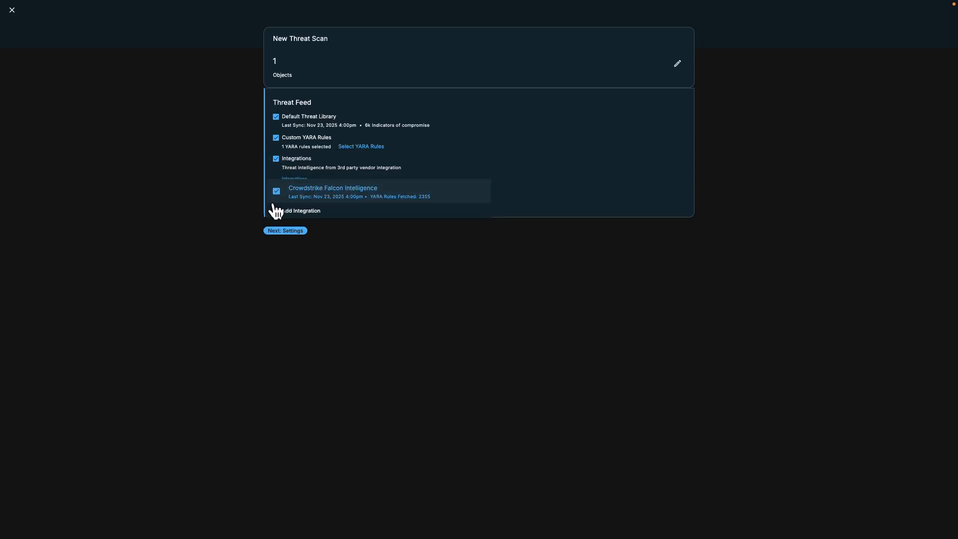
{"action": "left_click", "coordinate": [232, 204]}
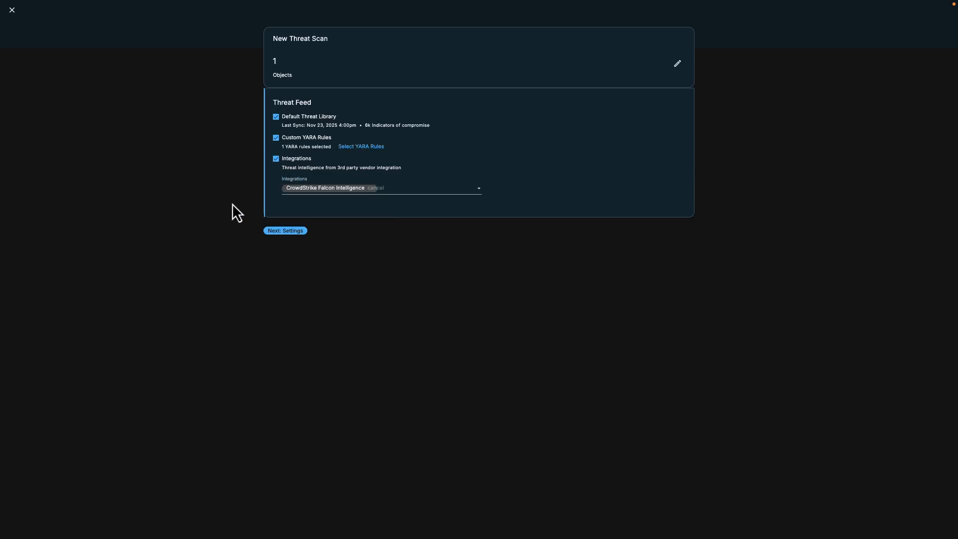
{"action": "left_click", "coordinate": [281, 231]}
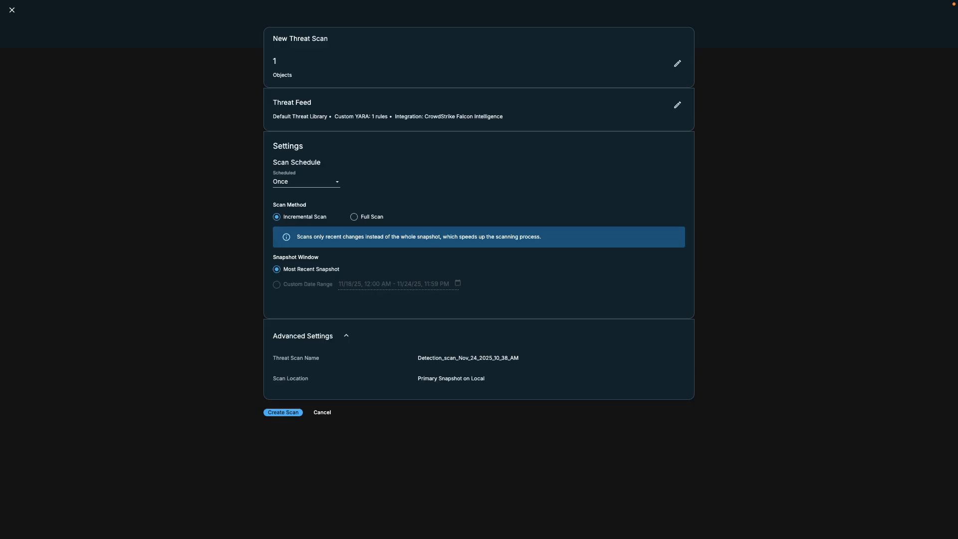
Step: Make it a Full Scan and edit the Maximum Threat Match Limits setting
{"action": "left_click", "coordinate": [354, 218]}
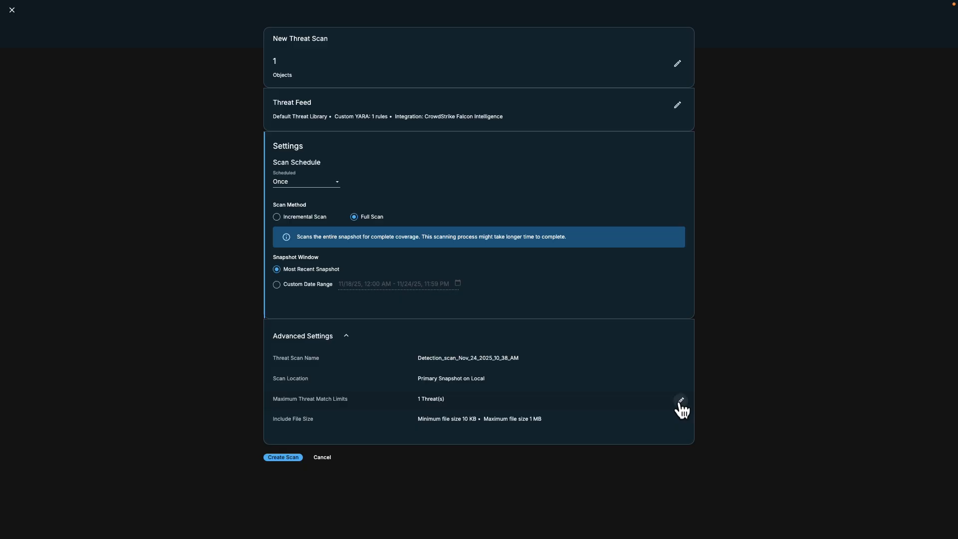
{"action": "left_click", "coordinate": [679, 403]}
Step: Set the threat match limit to All Matches and the maximum file size to 2 MB
{"action": "scroll", "coordinate": [644, 411], "scroll_direction": "down", "scroll_amount": 2}
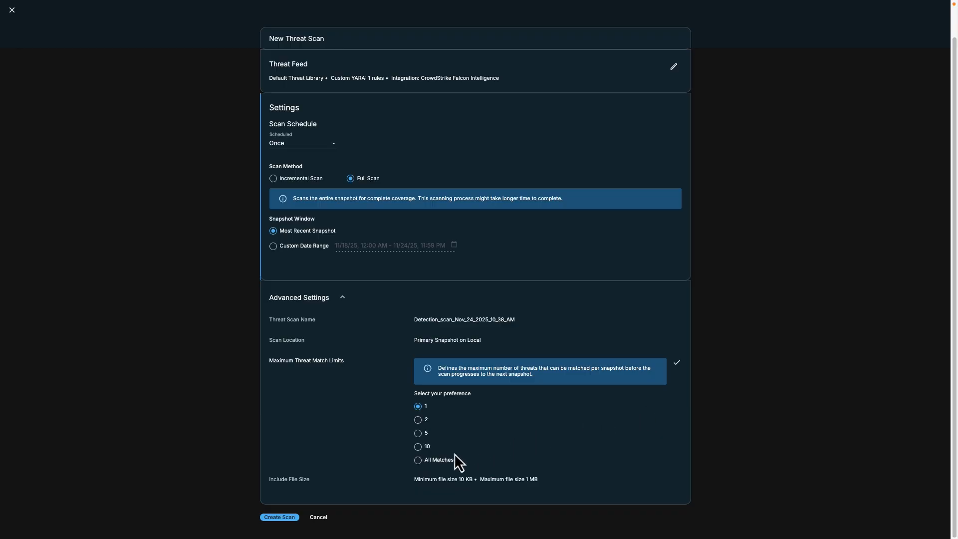
{"action": "left_click", "coordinate": [422, 461]}
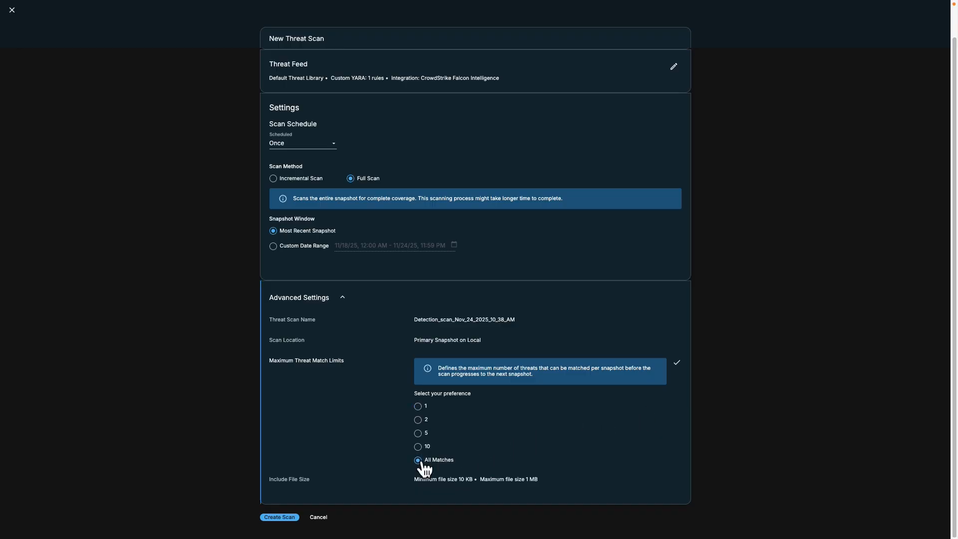
{"action": "left_click", "coordinate": [675, 485]}
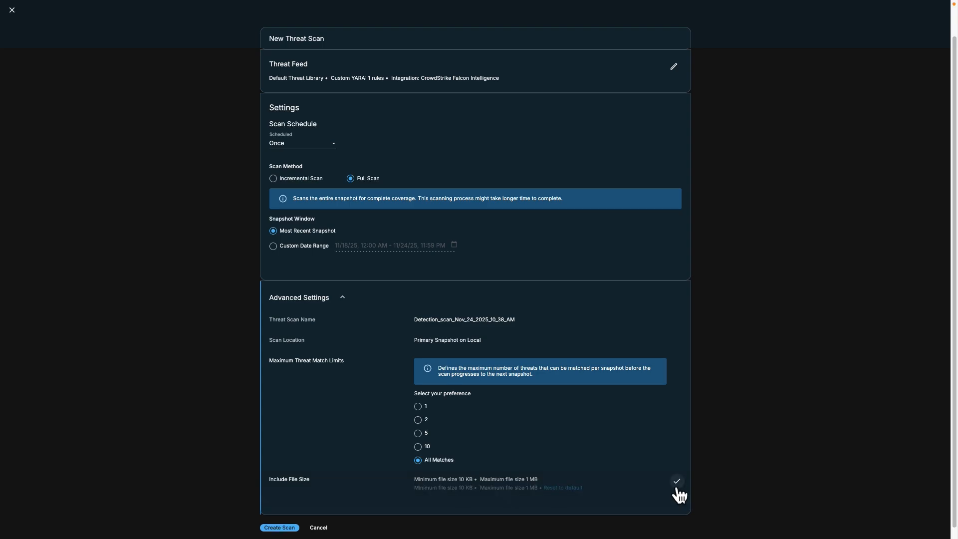
{"action": "scroll", "coordinate": [676, 487], "scroll_direction": "down", "scroll_amount": 1}
{"action": "left_click_drag", "start_coordinate": [450, 474], "coordinate": [371, 463]}
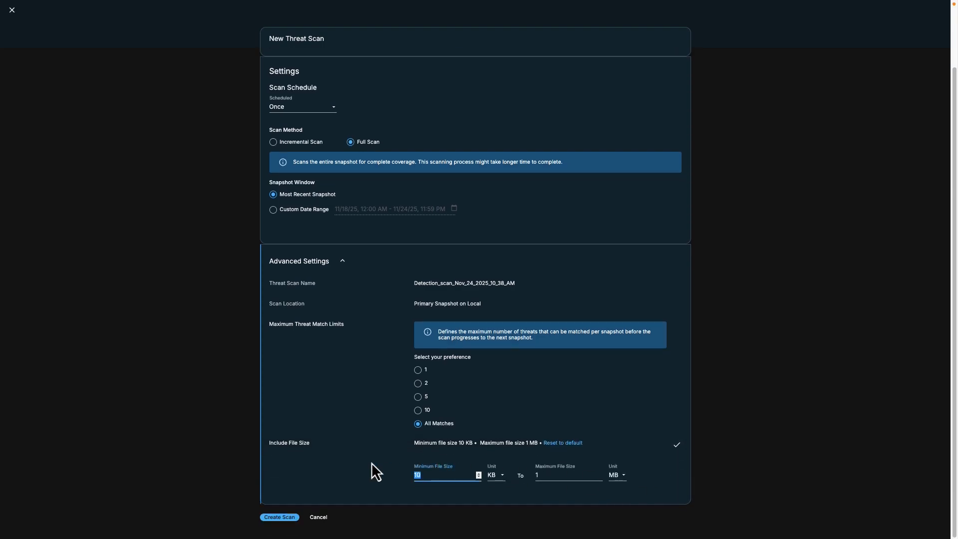
{"action": "type", "text": "1"}
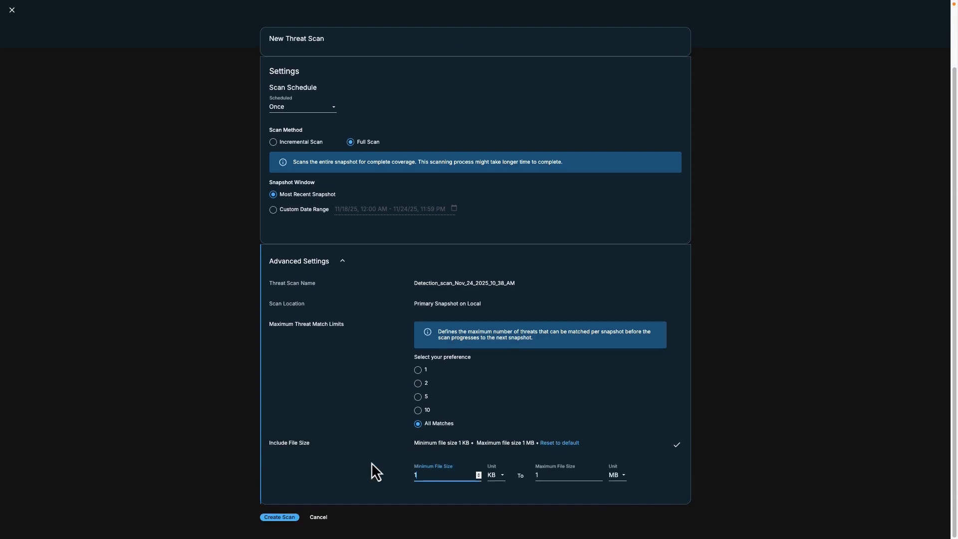
{"action": "left_click", "coordinate": [550, 487]}
{"action": "key", "text": "BackSpace"}
{"action": "type", "text": "2"}
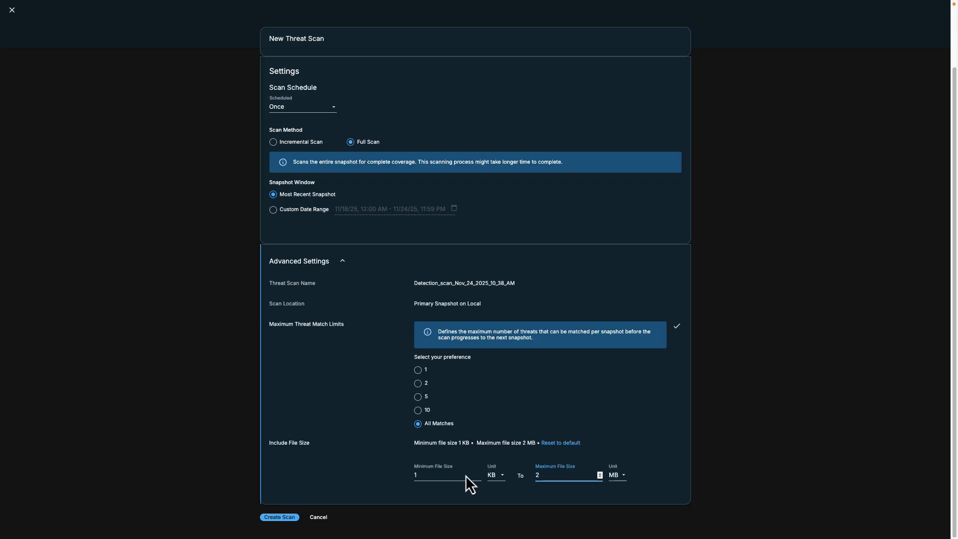
{"action": "left_click", "coordinate": [296, 486]}
Step: Rename the threat scan to 'SCJ-Full-Scan-DHW'
{"action": "left_click", "coordinate": [434, 282]}
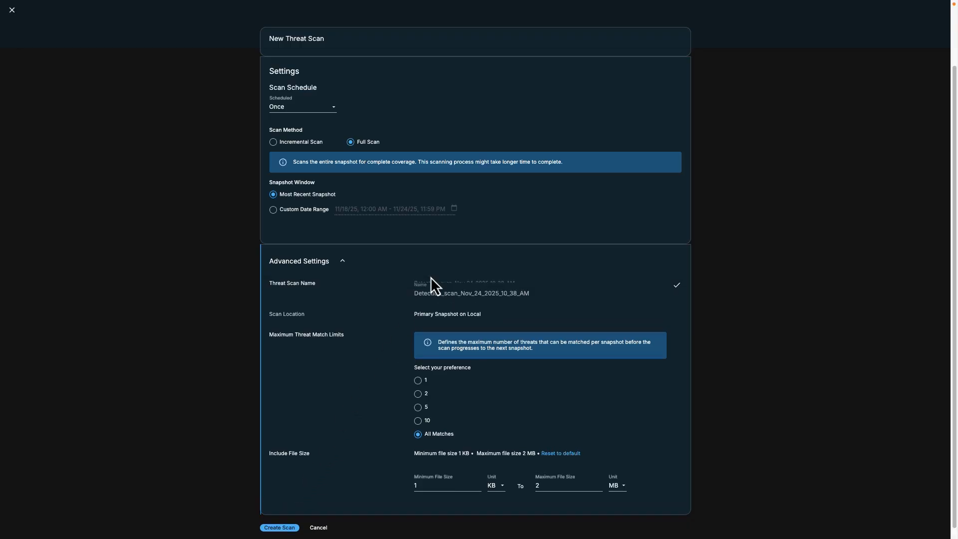
{"action": "left_click_drag", "start_coordinate": [554, 293], "coordinate": [401, 292]}
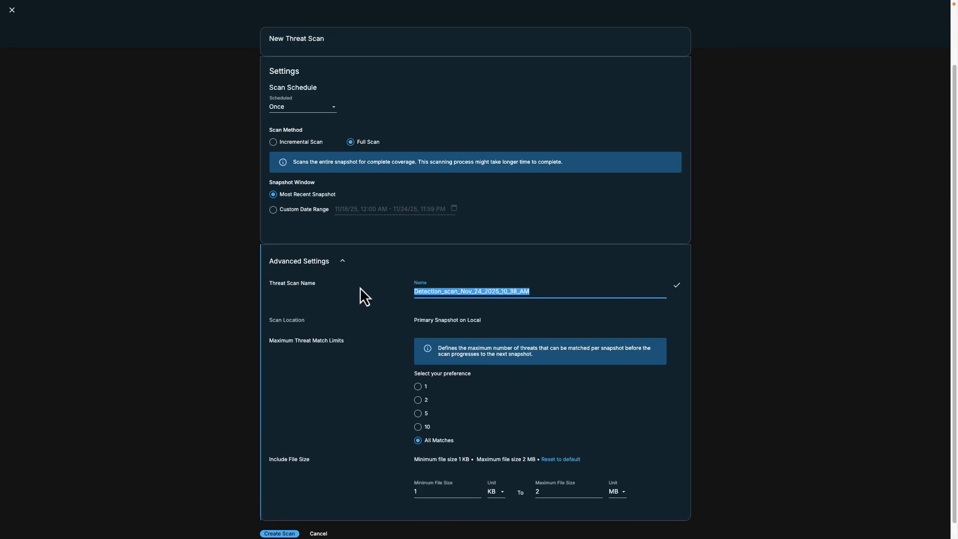
{"action": "type", "text": "SCJ"}
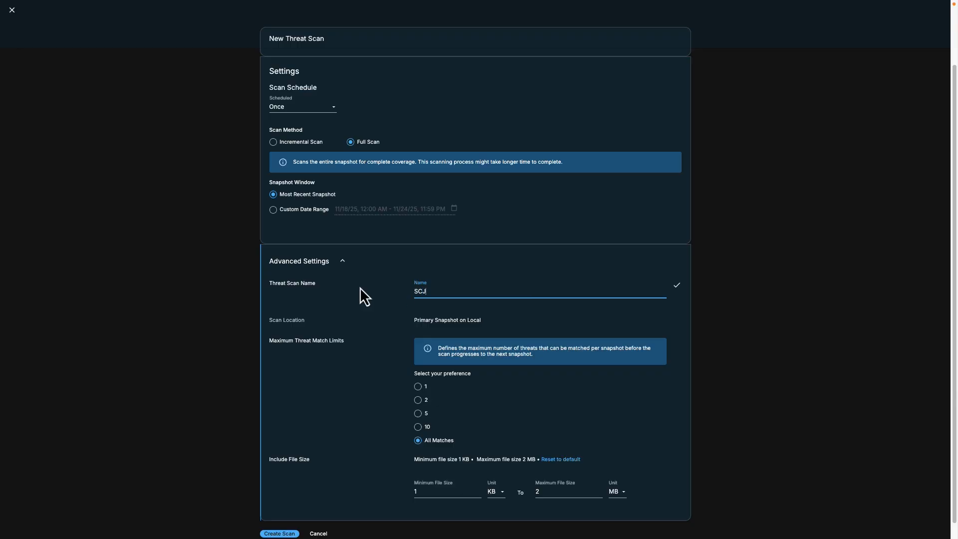
{"action": "type", "text": "-Full-Scan-DHW"}
{"action": "scroll", "coordinate": [360, 287], "scroll_direction": "down", "scroll_amount": 1}
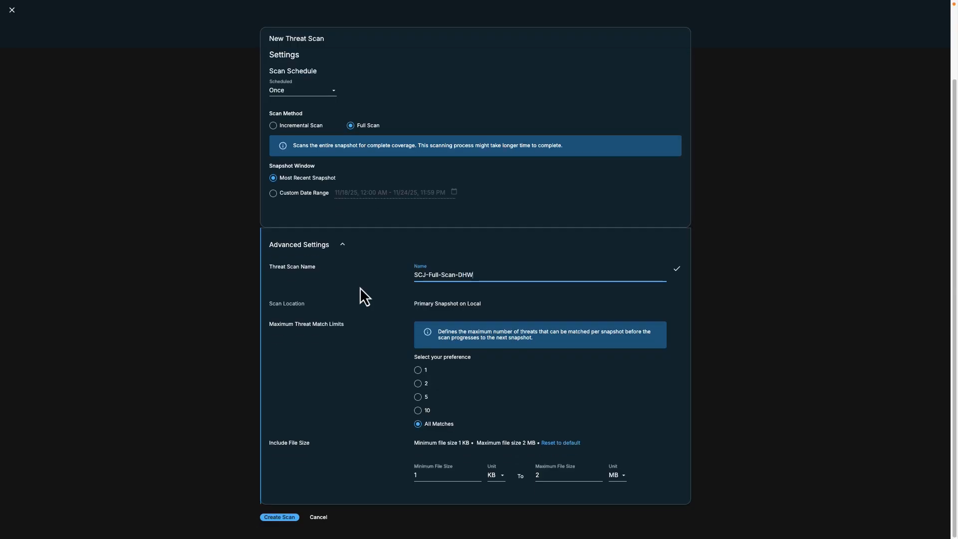
Step: Create the scan and review the 17 threats in the Detection_scan_Nov_19_2025_7_35_PM run
{"action": "left_click", "coordinate": [278, 517]}
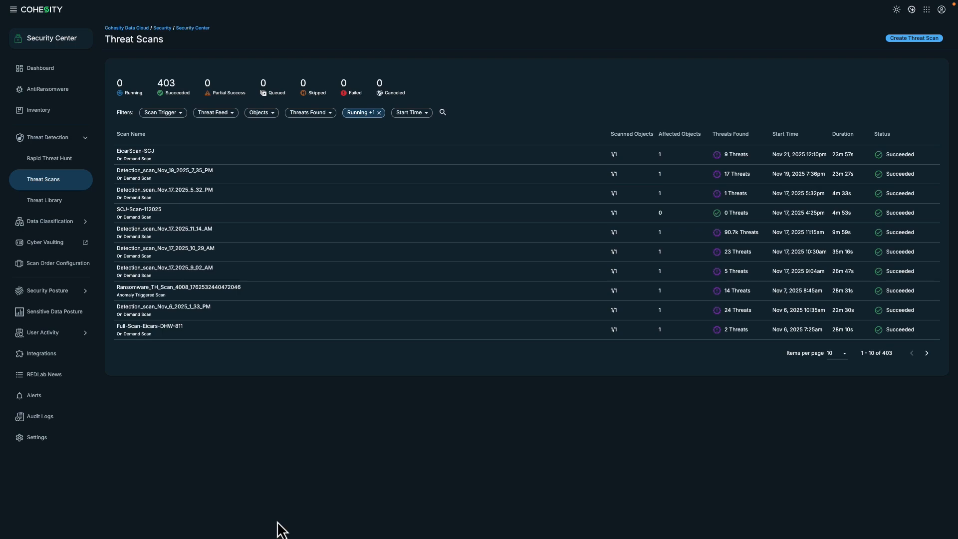
{"action": "left_click", "coordinate": [169, 173]}
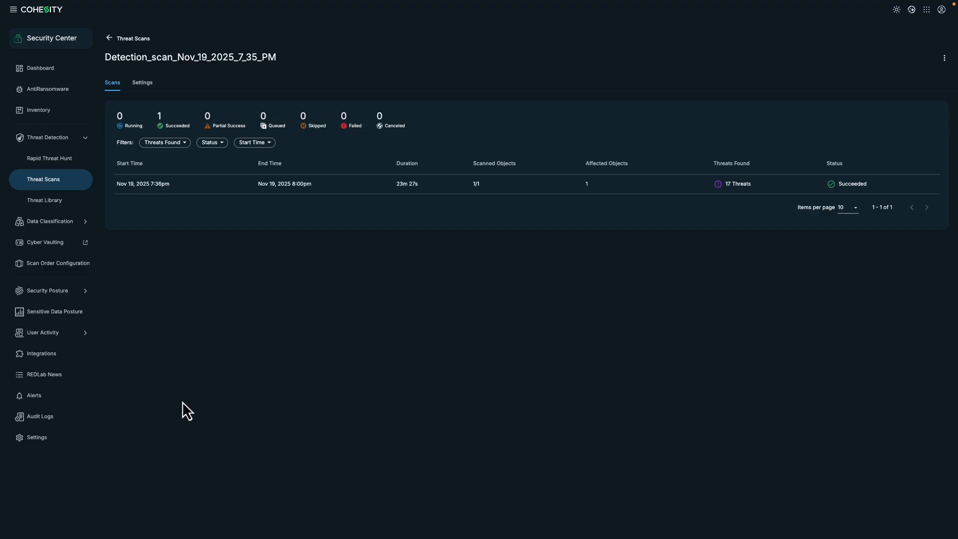
{"action": "left_click", "coordinate": [142, 184]}
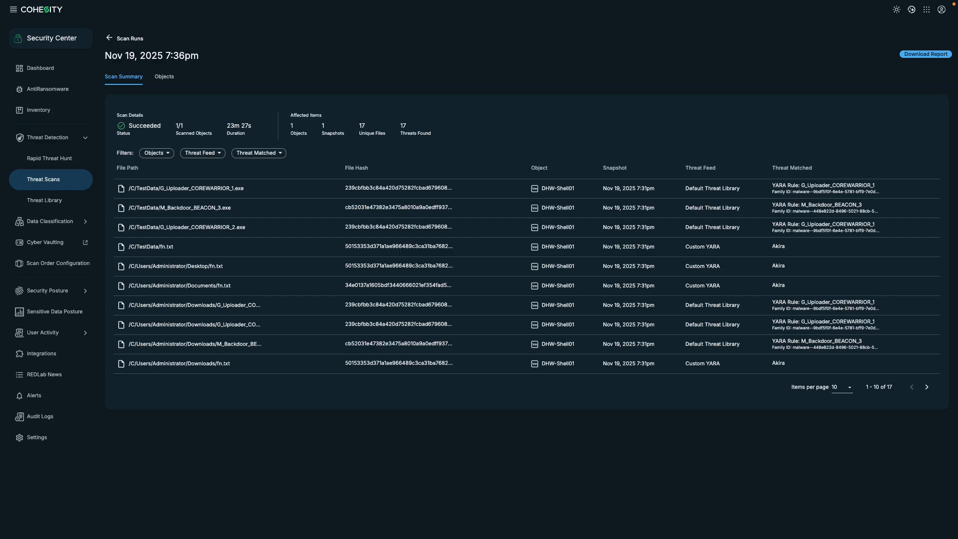
{"action": "left_click", "coordinate": [49, 153]}
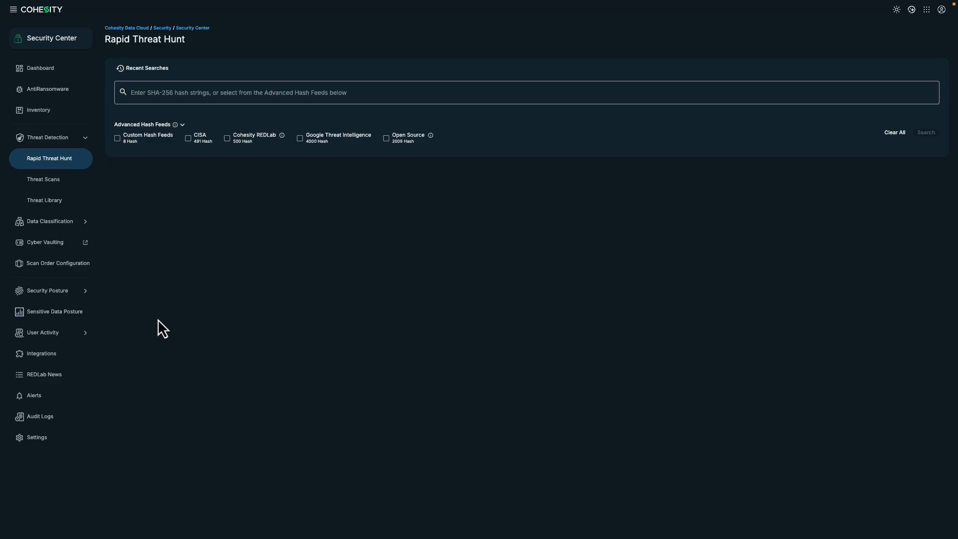
Step: Check the 8 custom SHA-256 file hashes in the Threat Library's Hash Feeds, then return to Rapid Threat Hunt
{"action": "left_click", "coordinate": [46, 204]}
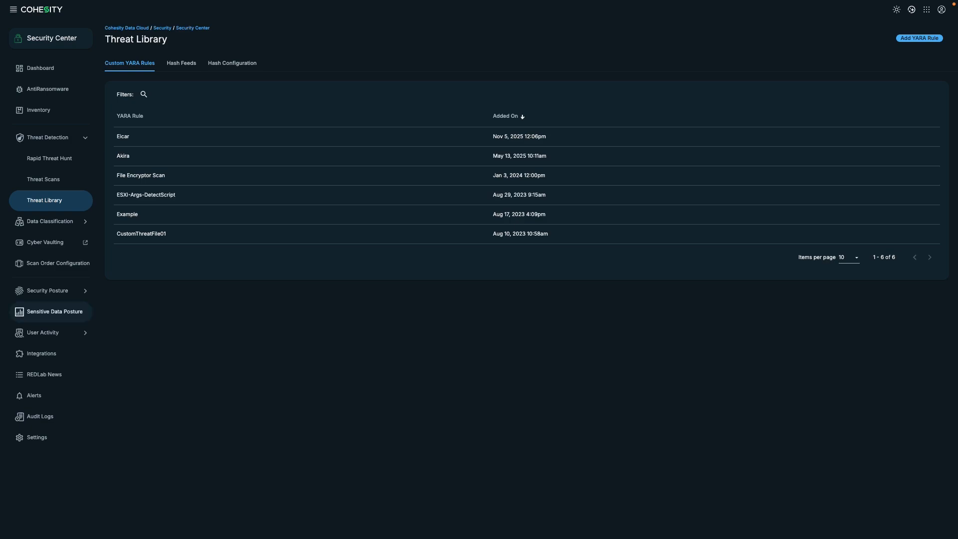
{"action": "left_click", "coordinate": [180, 68]}
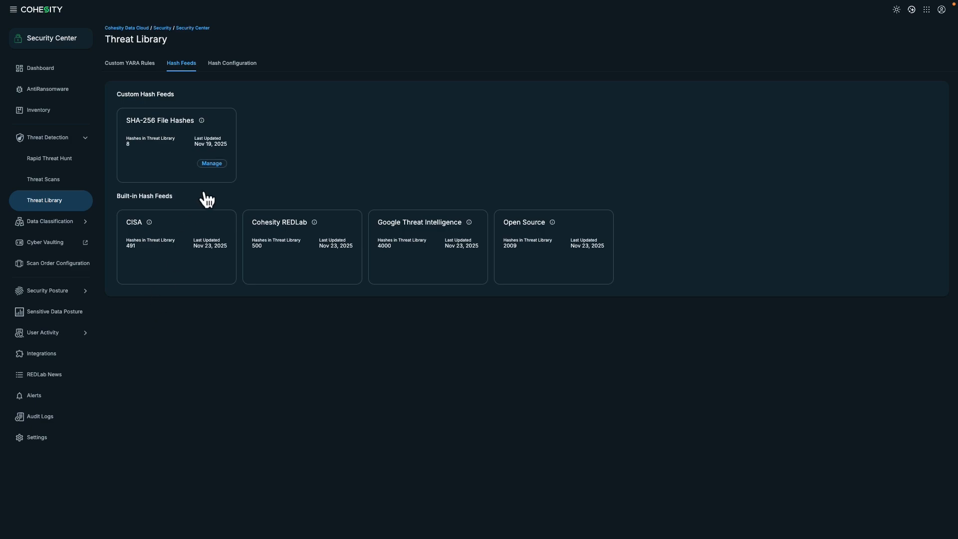
{"action": "left_click", "coordinate": [215, 164]}
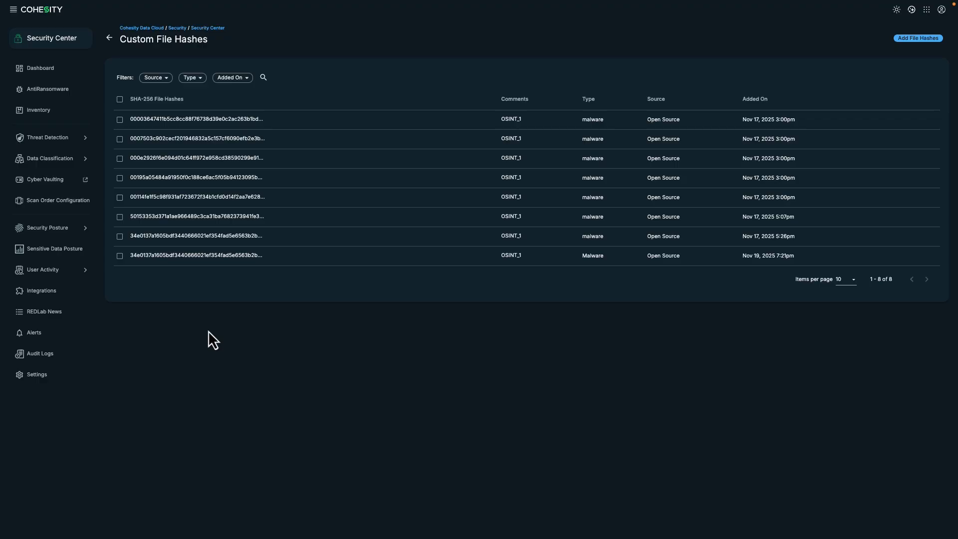
{"action": "left_click", "coordinate": [71, 135]}
{"action": "left_click", "coordinate": [73, 167]}
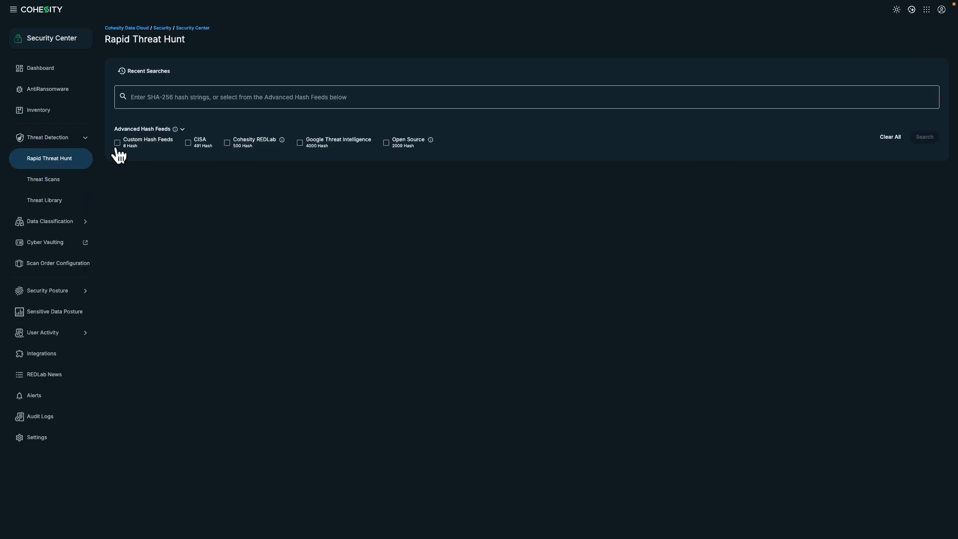
Step: Hunt across Custom, CISA, Cohesity REDLab, Google Threat Intelligence and Open Source hash feeds, finding 9 matches
{"action": "left_click", "coordinate": [117, 143]}
{"action": "left_click", "coordinate": [188, 144]}
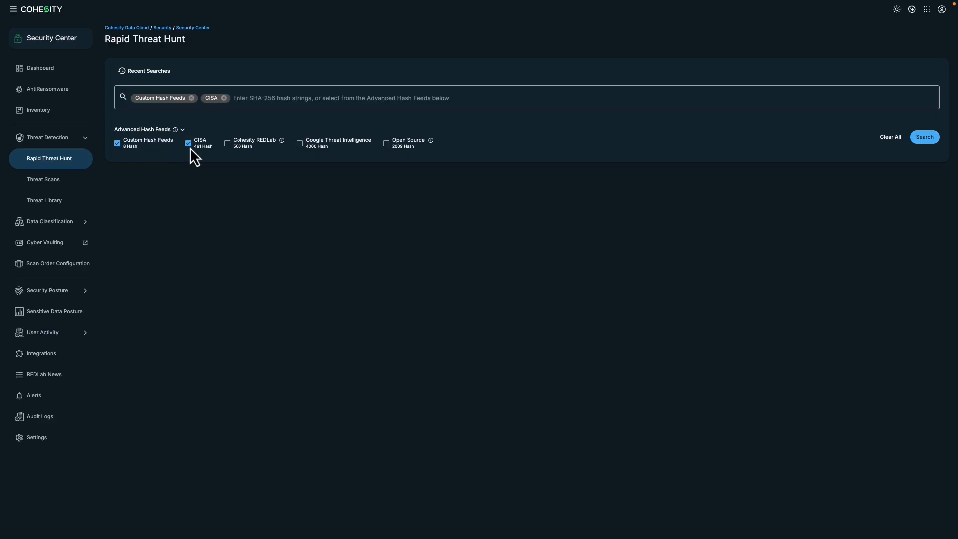
{"action": "left_click", "coordinate": [228, 146]}
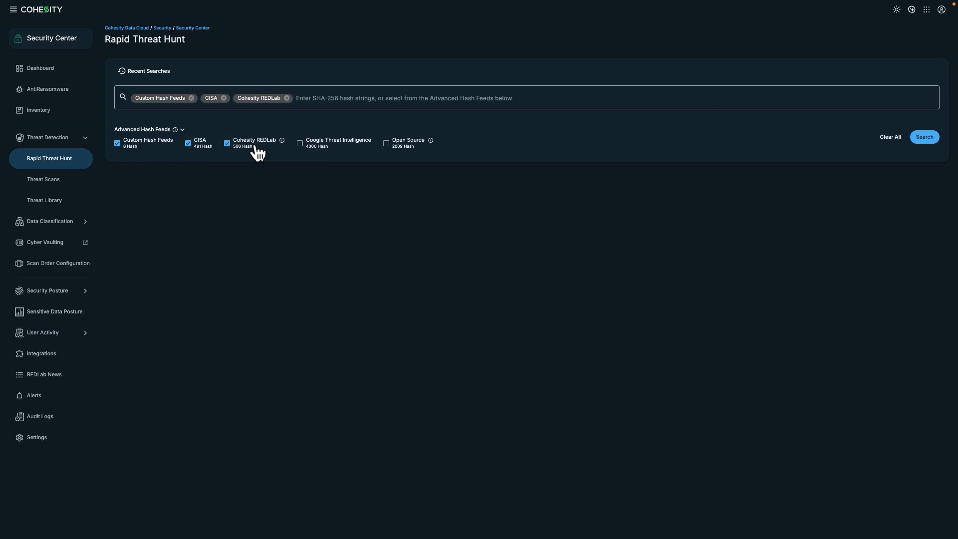
{"action": "left_click", "coordinate": [300, 145]}
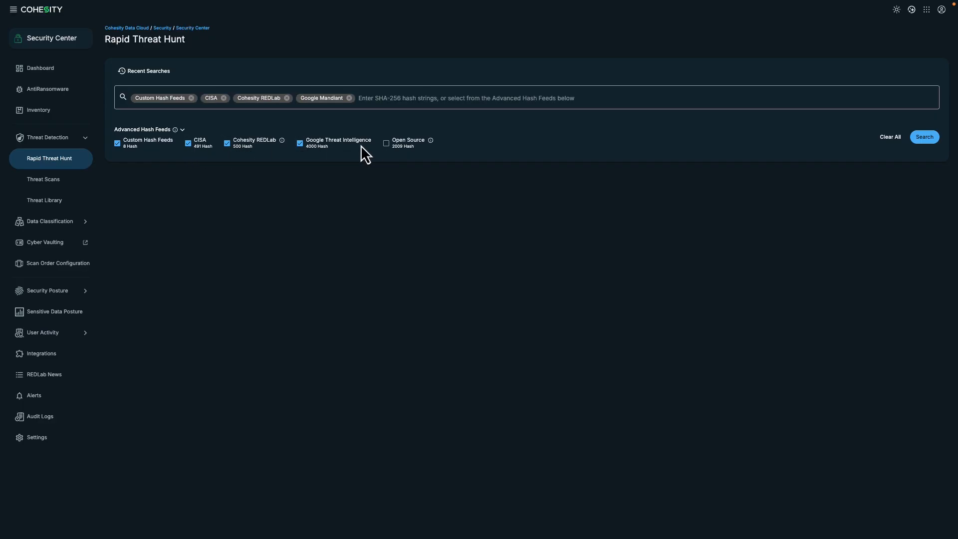
{"action": "left_click", "coordinate": [386, 143]}
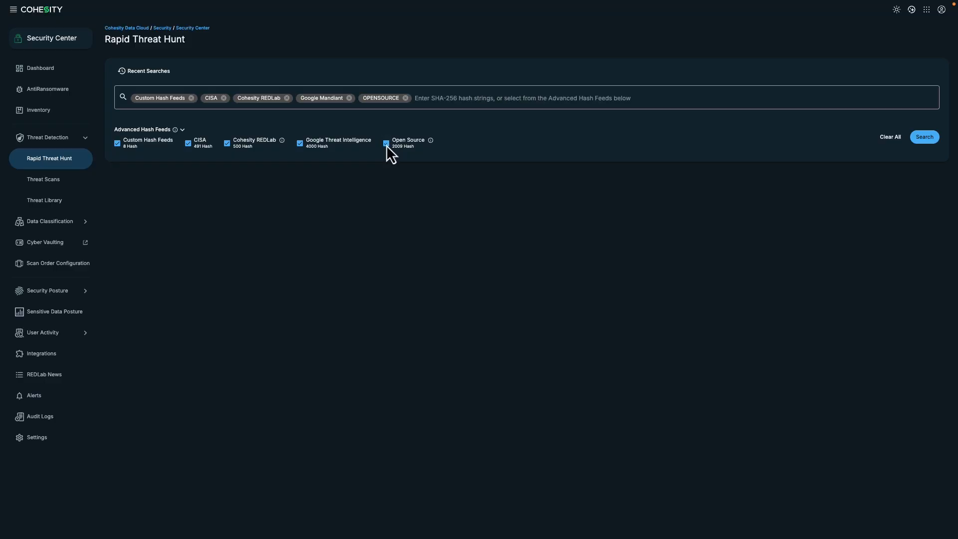
{"action": "left_click", "coordinate": [916, 142]}
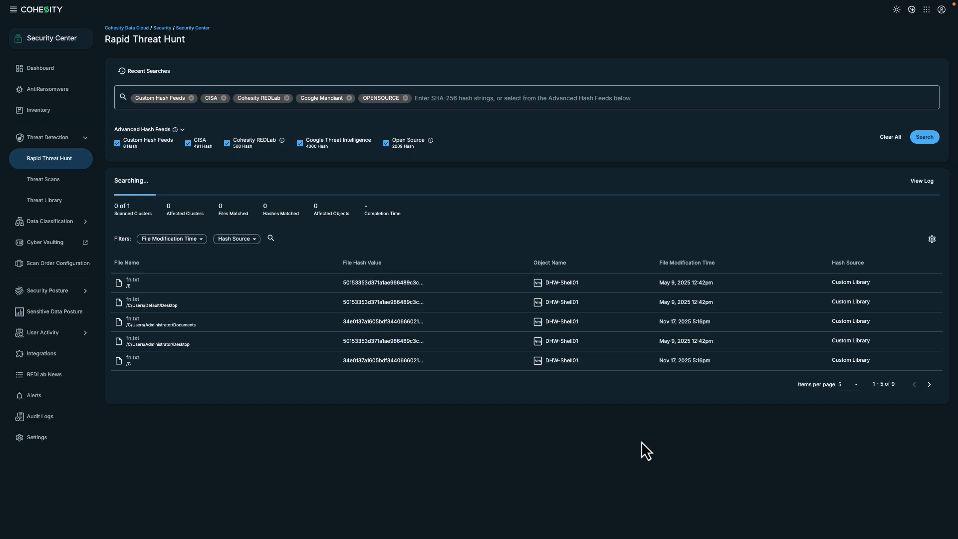
{"action": "left_click", "coordinate": [59, 72]}
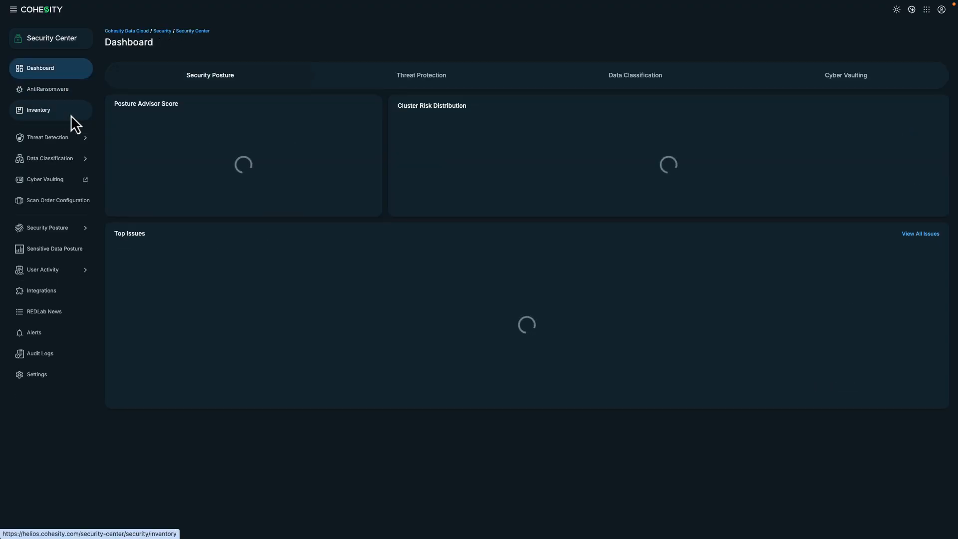